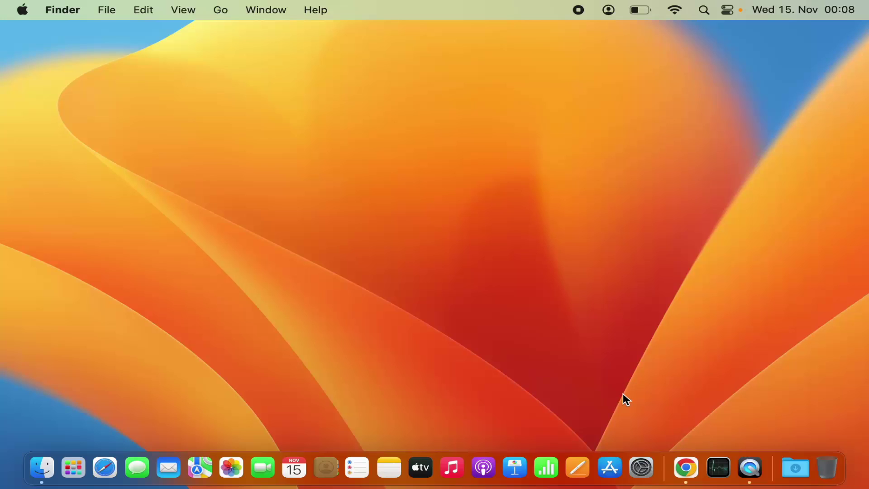
Launch System Settings from the Dock, close its Appearance window, and bring up the Apple menu
{"action": "left_click", "coordinate": [645, 470]}
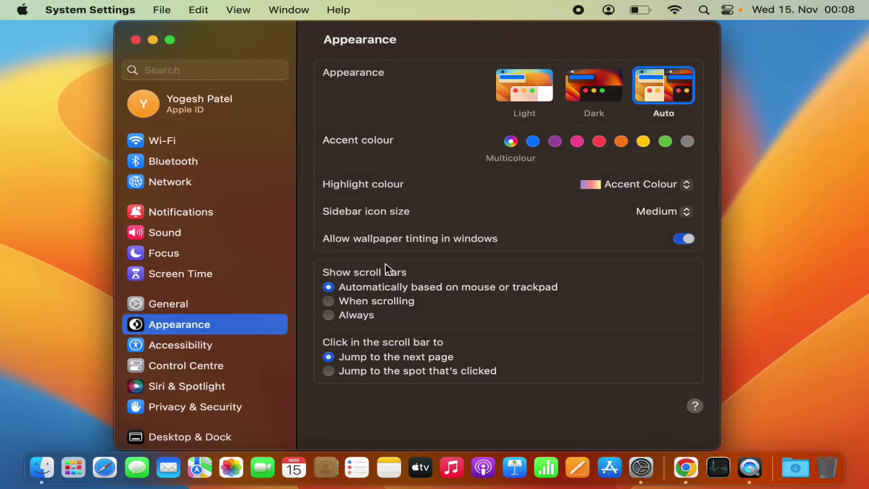
{"action": "left_click", "coordinate": [135, 40]}
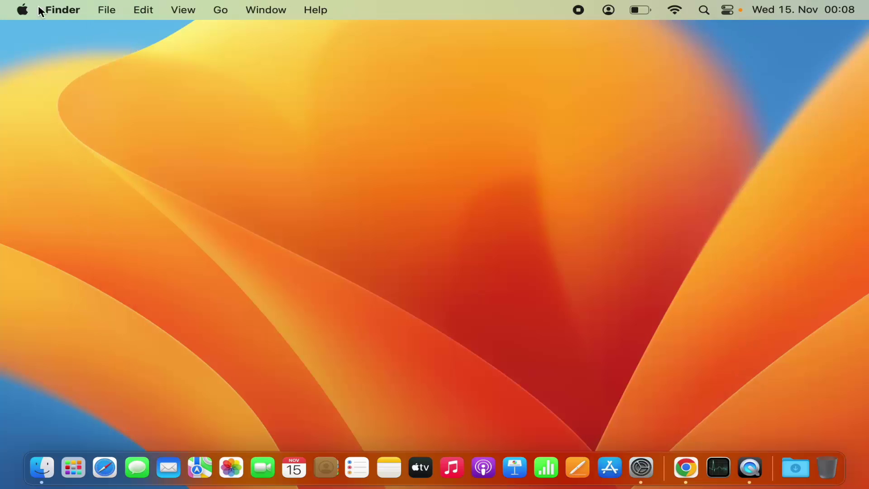
{"action": "left_click", "coordinate": [31, 13]}
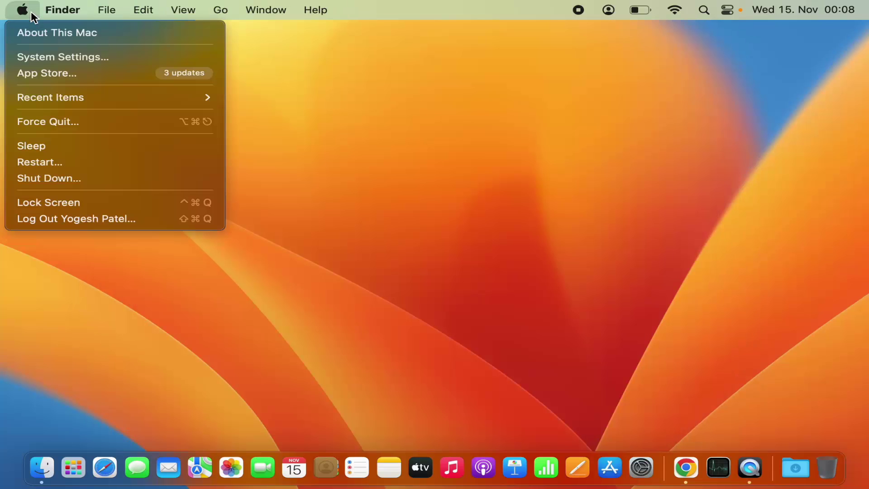
Relaunch System Settings from the Apple menu and go to the Users & Groups page
{"action": "left_click", "coordinate": [47, 57]}
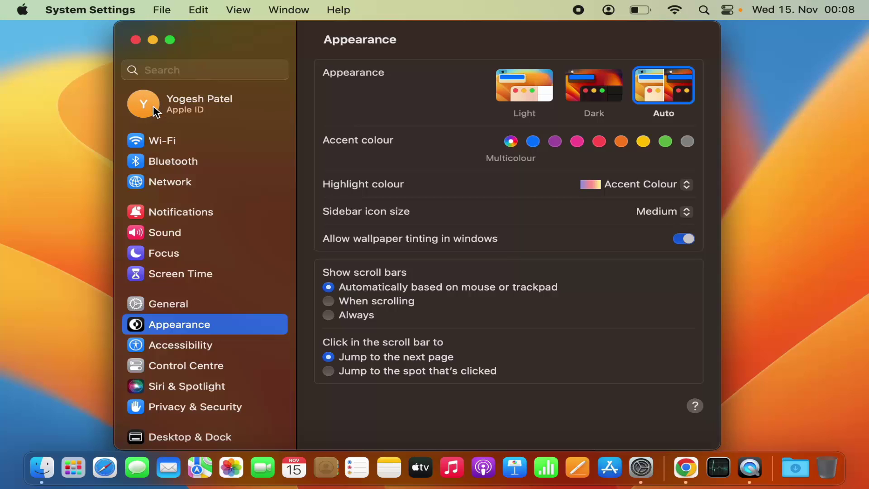
{"action": "scroll", "coordinate": [173, 192], "scroll_direction": "down", "scroll_amount": 5}
{"action": "scroll", "coordinate": [173, 191], "scroll_direction": "down", "scroll_amount": 7}
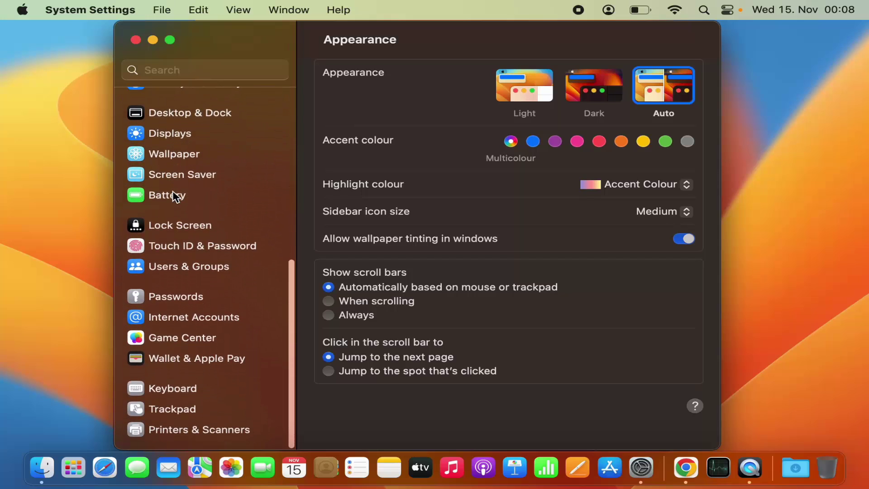
{"action": "left_click", "coordinate": [168, 270]}
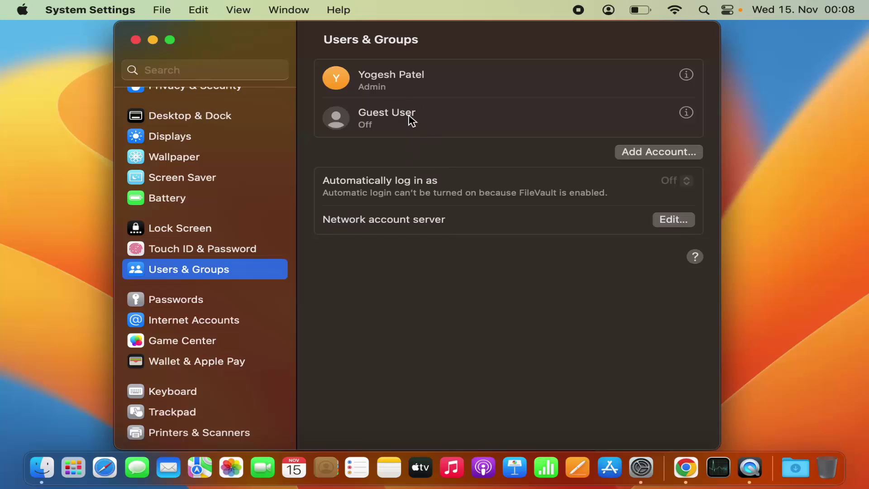
Open and dismiss the picture chooser, then save the pig Memoji as the admin account's picture
{"action": "left_click", "coordinate": [341, 83]}
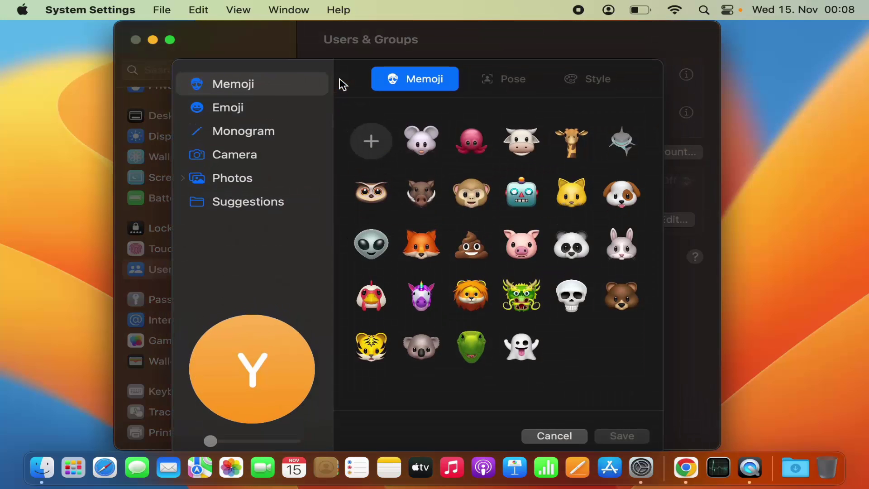
{"action": "left_click", "coordinate": [551, 436]}
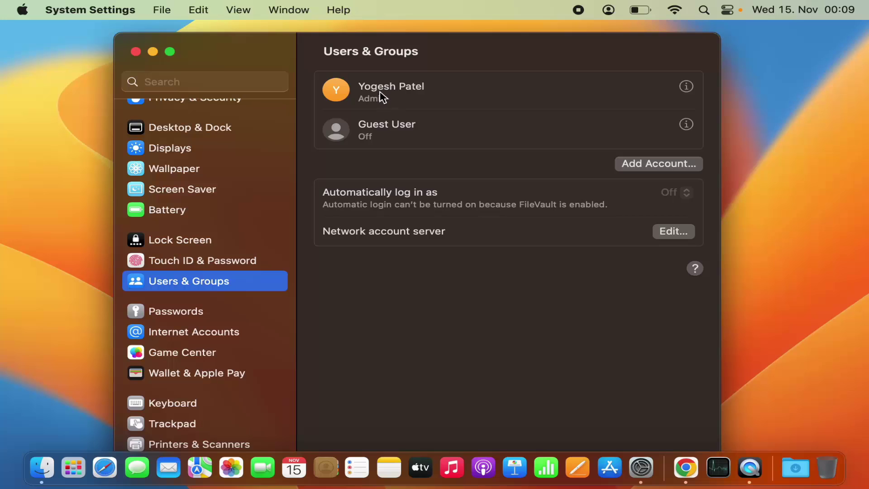
{"action": "left_click", "coordinate": [337, 91]}
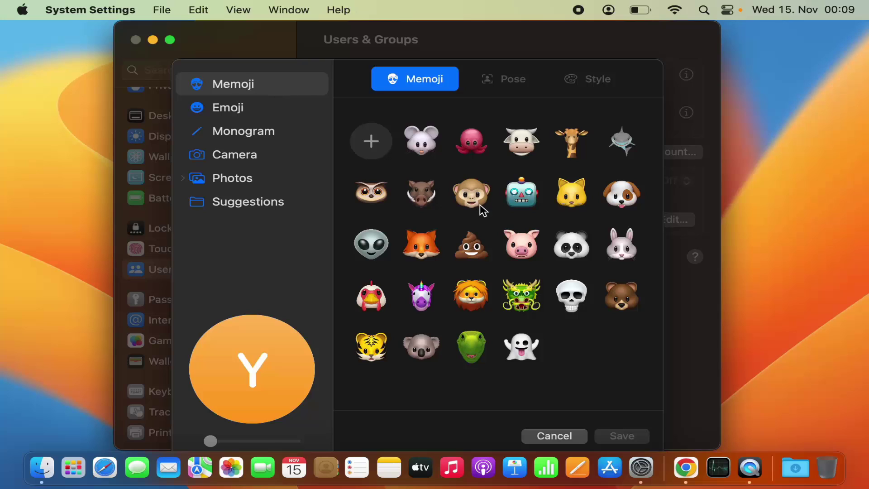
{"action": "left_click", "coordinate": [522, 248]}
{"action": "left_click", "coordinate": [616, 436]}
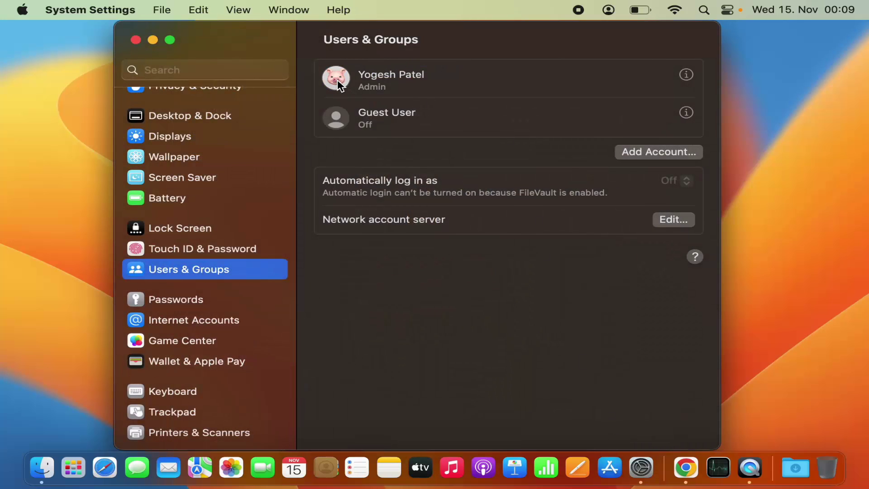
Save the soccer-ball emoji from the Emoji set as the account picture, then reopen the chooser
{"action": "left_click", "coordinate": [336, 79]}
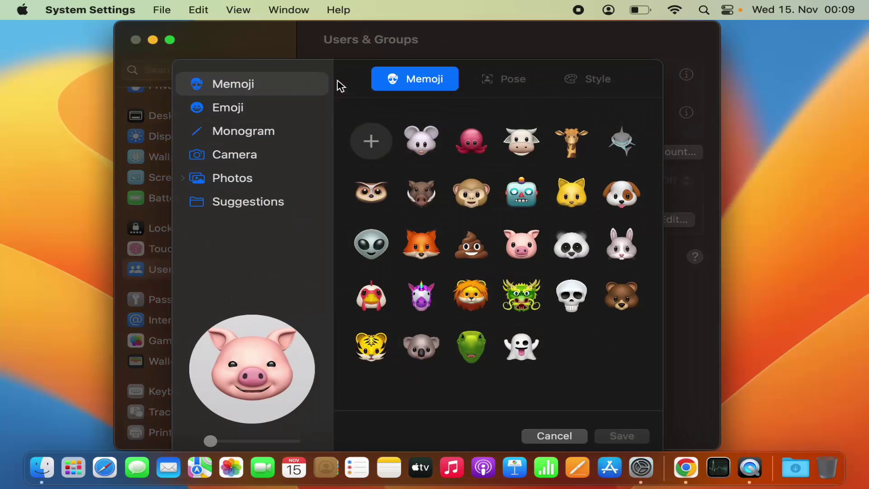
{"action": "left_click", "coordinate": [243, 114]}
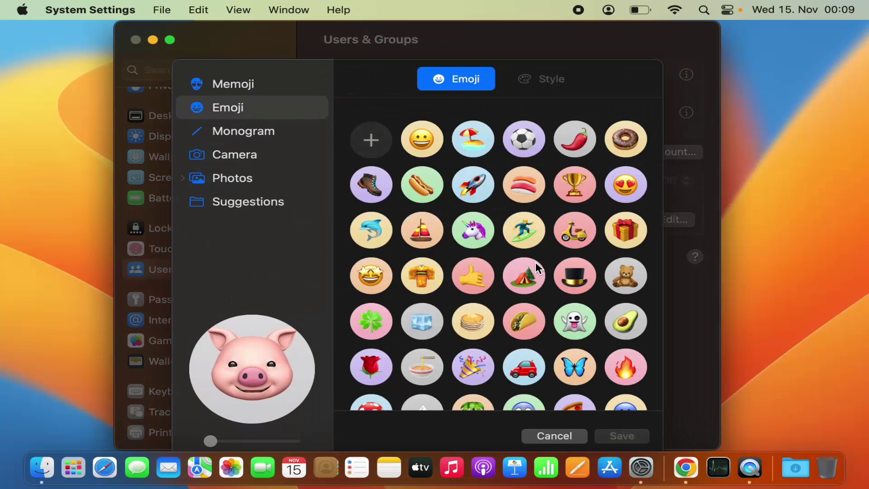
{"action": "left_click", "coordinate": [526, 149]}
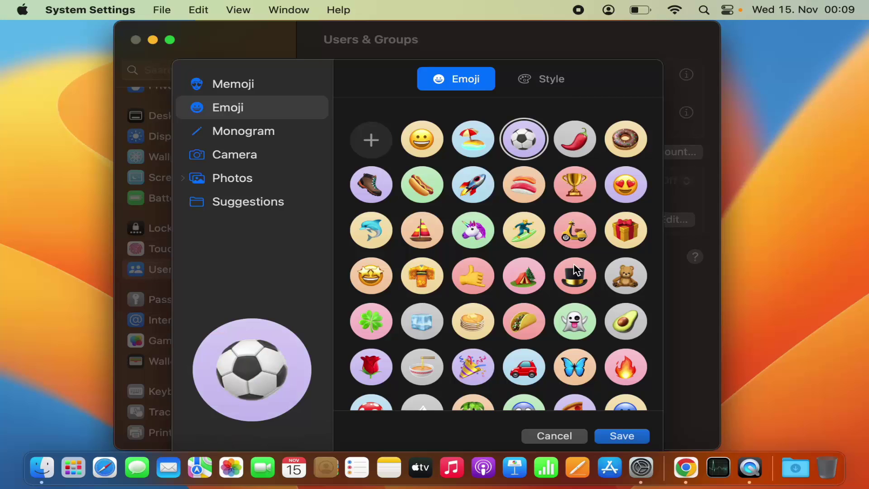
{"action": "left_click", "coordinate": [623, 436]}
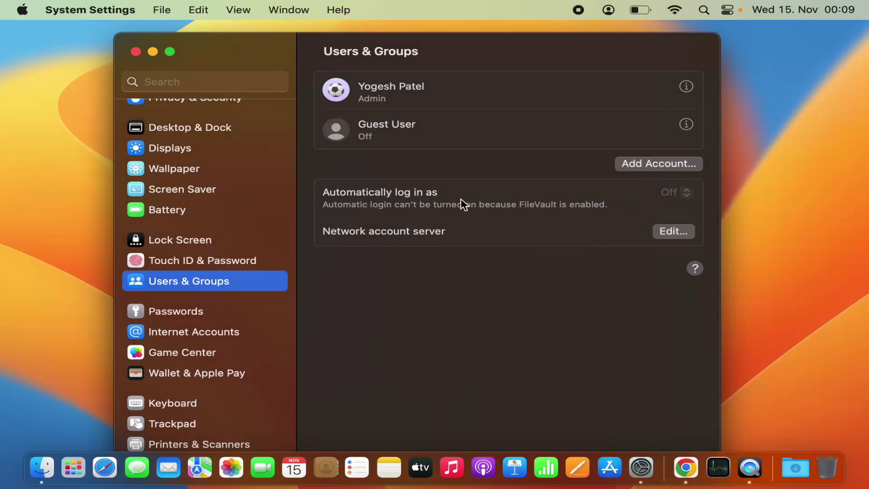
{"action": "left_click", "coordinate": [336, 90]}
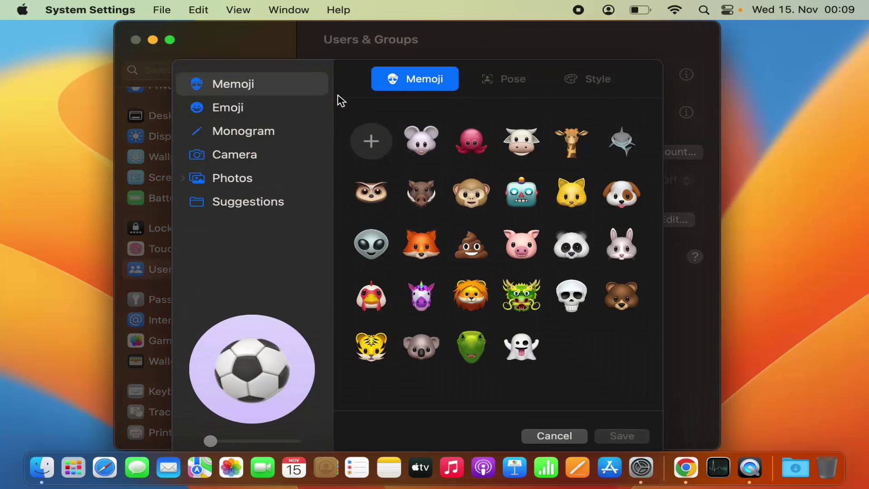
Pick the yellow Y monogram from the Monogram set and save it as the account picture
{"action": "left_click", "coordinate": [271, 136]}
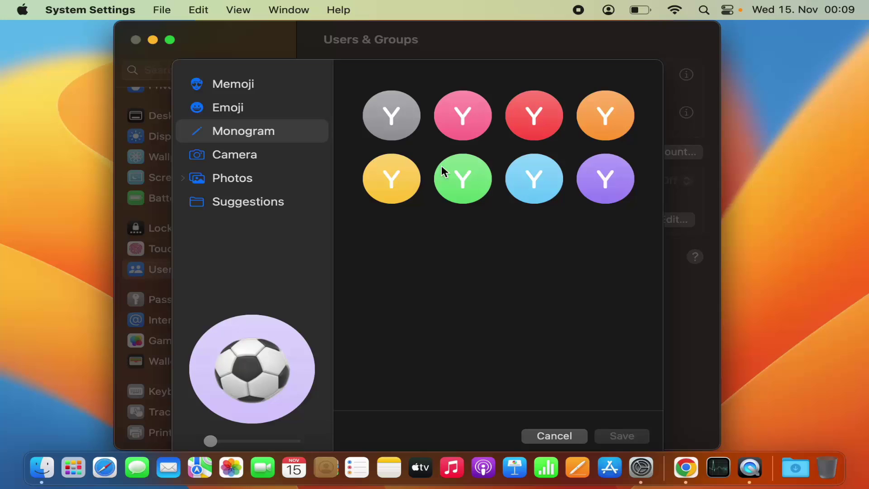
{"action": "left_click", "coordinate": [404, 177]}
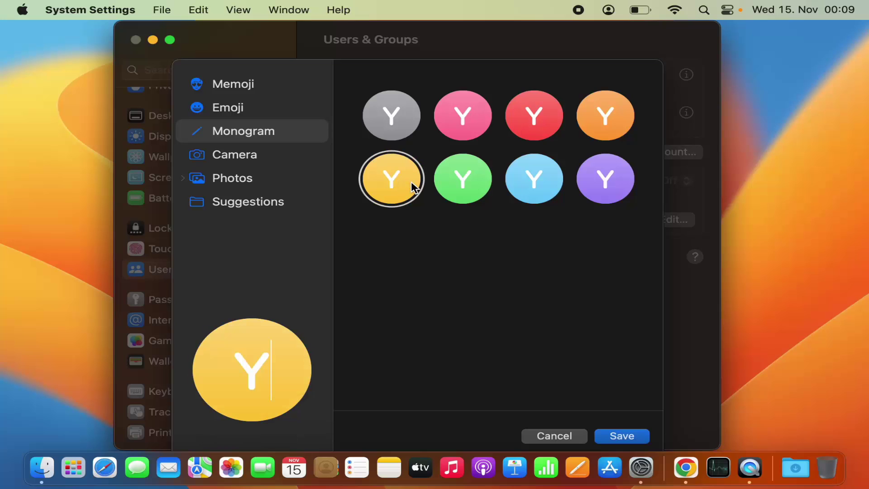
{"action": "left_click", "coordinate": [638, 436]}
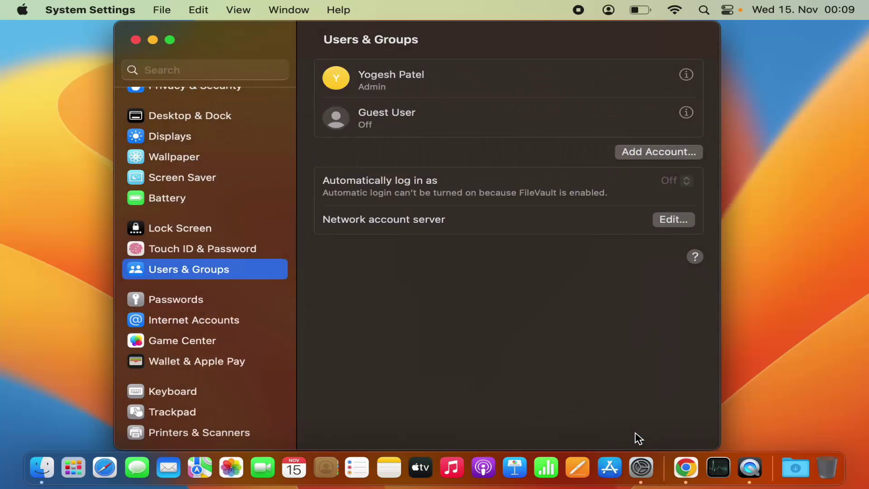
Reopen the account picture chooser and switch from the Emoji set to the Monogram options
{"action": "left_click", "coordinate": [339, 78]}
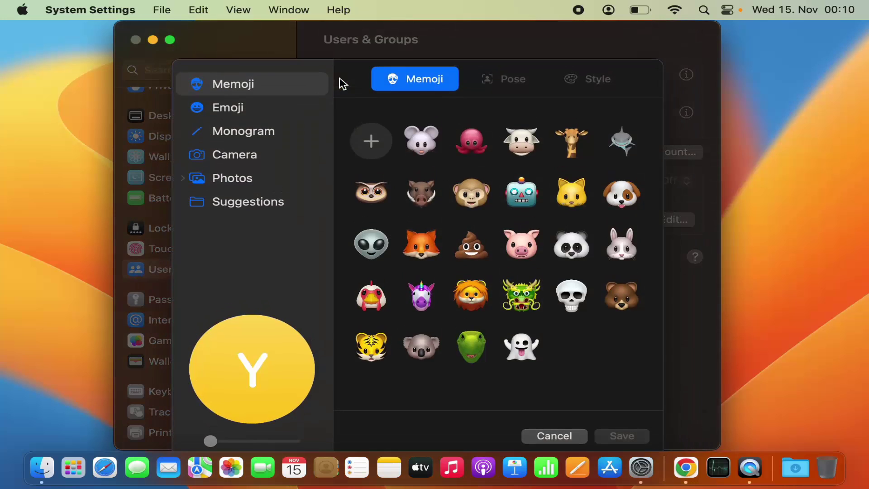
{"action": "left_click", "coordinate": [240, 110]}
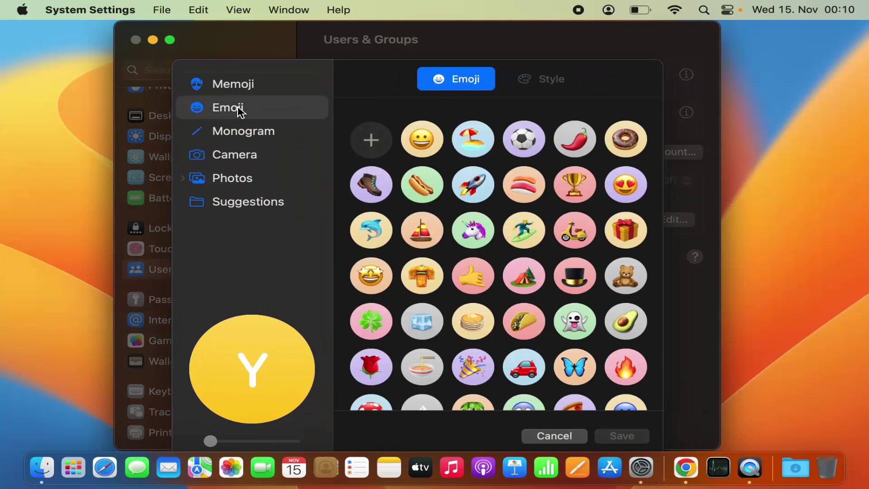
{"action": "left_click", "coordinate": [244, 132]}
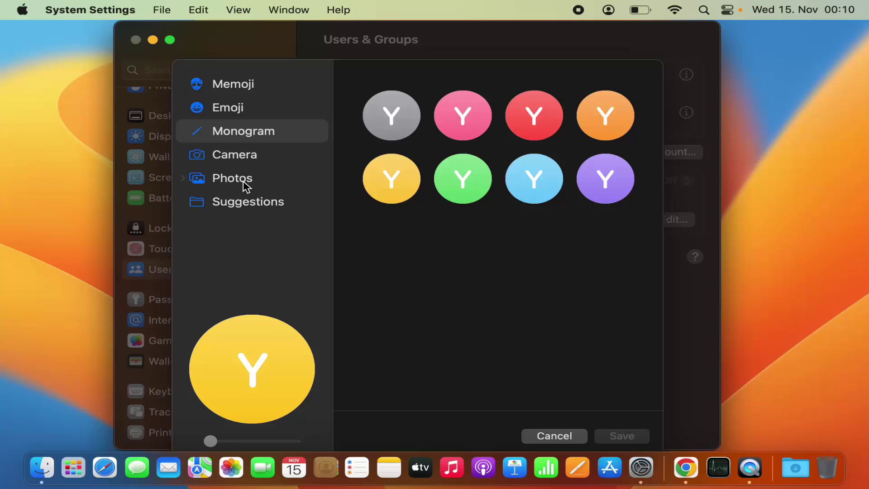
{"action": "left_click", "coordinate": [554, 436]}
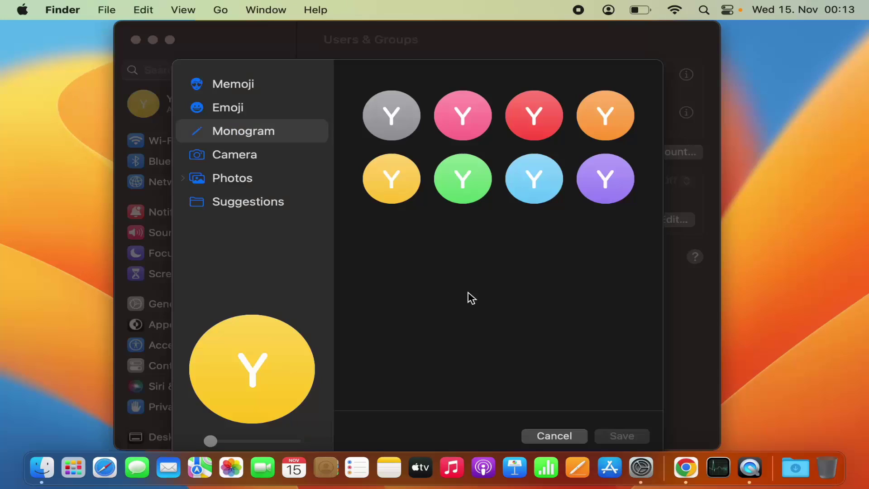
{"action": "left_click", "coordinate": [471, 298]}
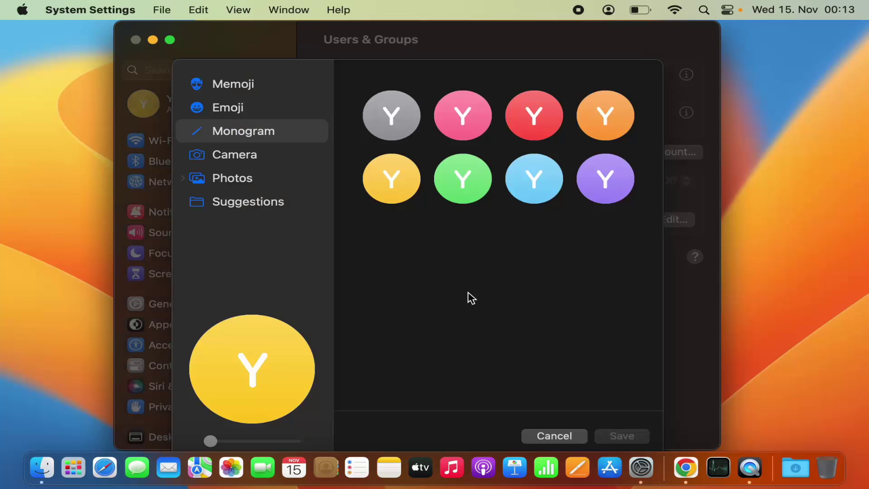
Open Pictures from Finder's Dock menu, resize the window beside the picker, and select profile.png
{"action": "right_click", "coordinate": [40, 467]}
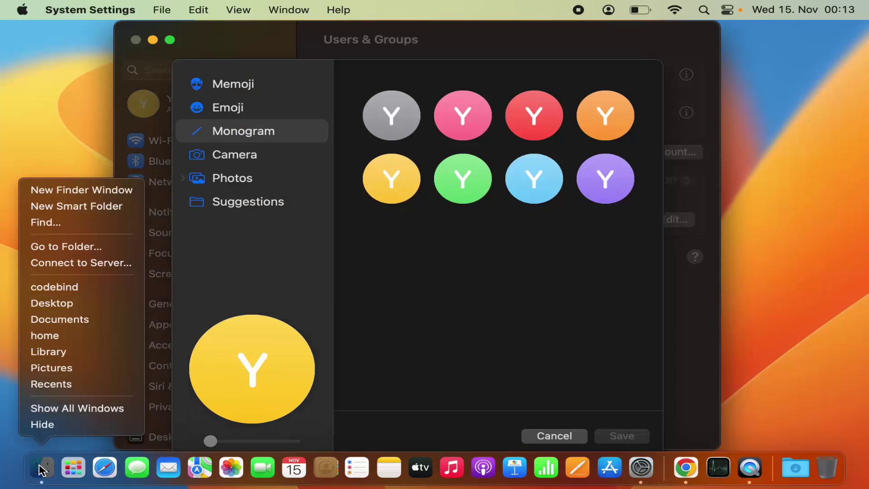
{"action": "left_click", "coordinate": [63, 368]}
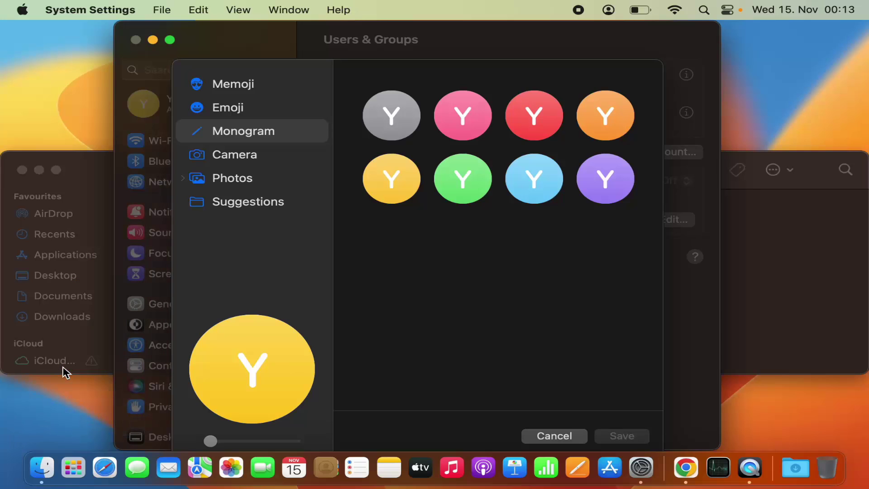
{"action": "left_click", "coordinate": [763, 339]}
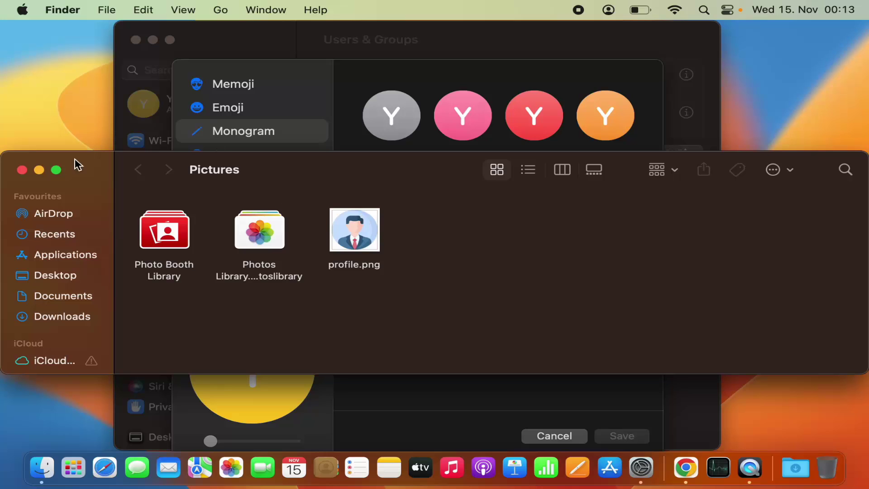
{"action": "left_click_drag", "start_coordinate": [6, 156], "coordinate": [435, 31]}
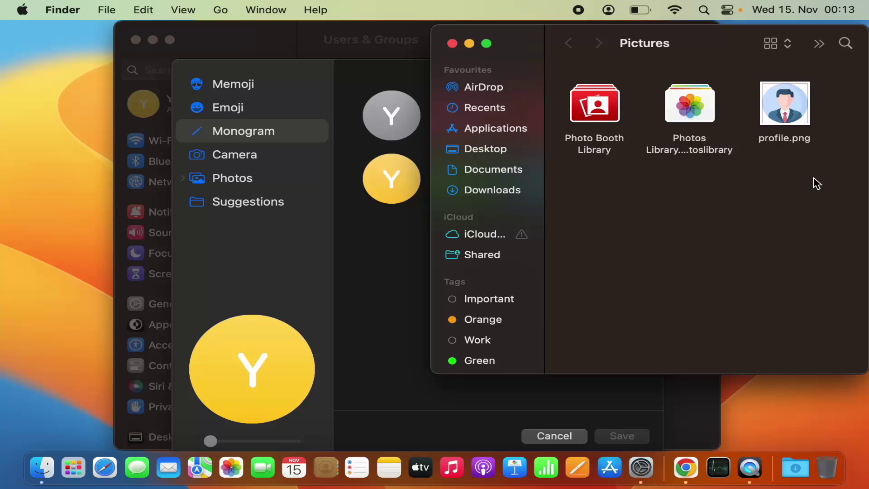
{"action": "left_click", "coordinate": [789, 142]}
{"action": "left_click_drag", "start_coordinate": [790, 147], "coordinate": [773, 104]}
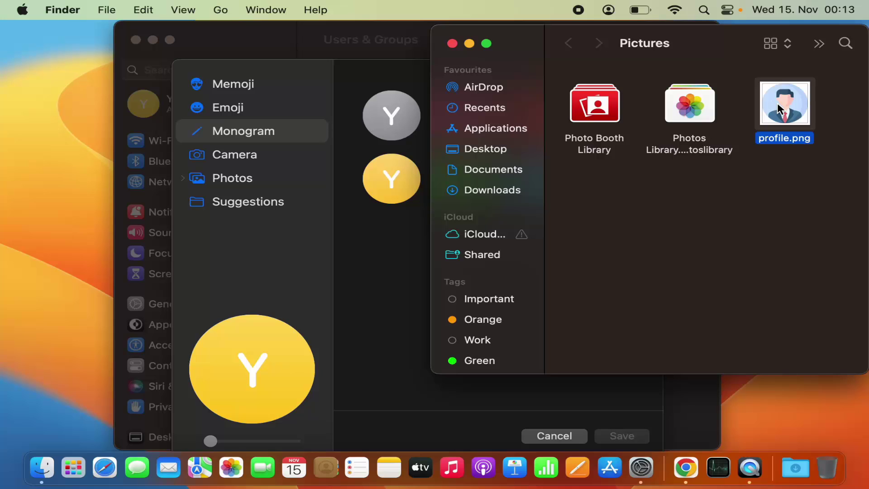
Drag profile.png from the Pictures window onto the account picture preview circle
{"action": "left_click_drag", "start_coordinate": [778, 102], "coordinate": [226, 361]}
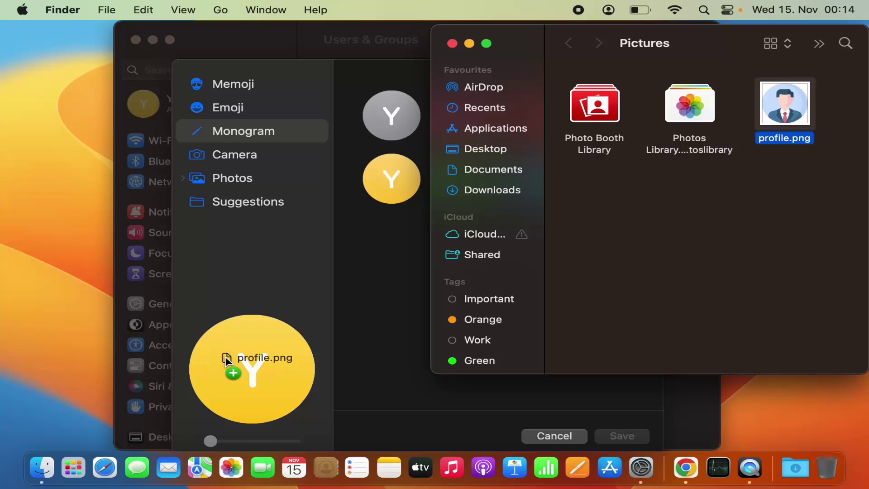
{"action": "left_click_drag", "start_coordinate": [225, 357], "coordinate": [225, 357]}
{"action": "left_click_drag", "start_coordinate": [245, 372], "coordinate": [234, 364]}
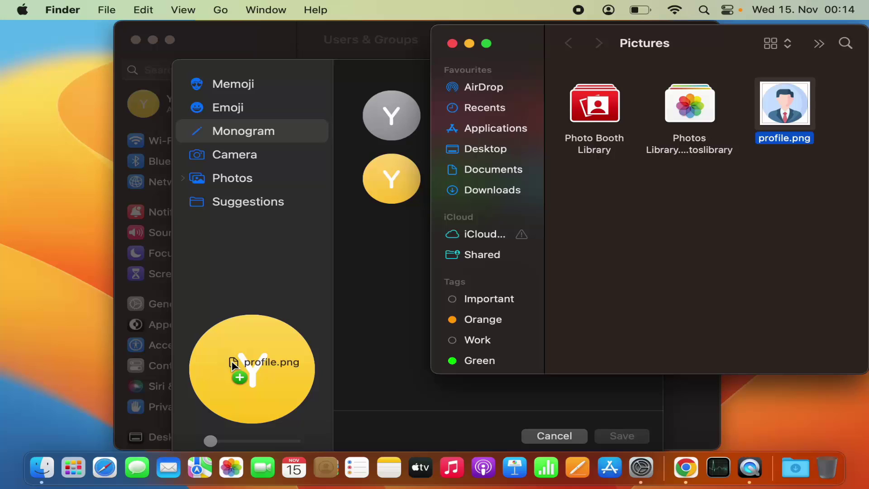
{"action": "left_click_drag", "start_coordinate": [232, 363], "coordinate": [233, 364]}
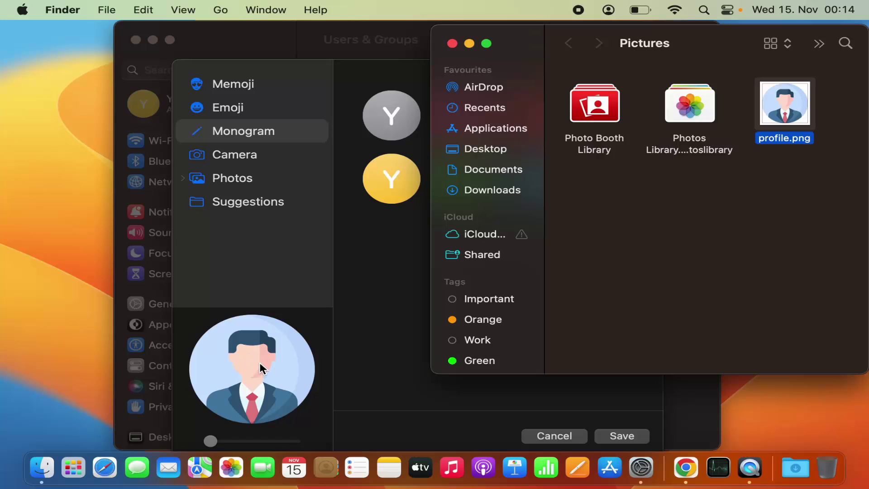
Bring the picture chooser forward, adjust the portrait preview, and save it as the account picture
{"action": "left_click", "coordinate": [291, 267]}
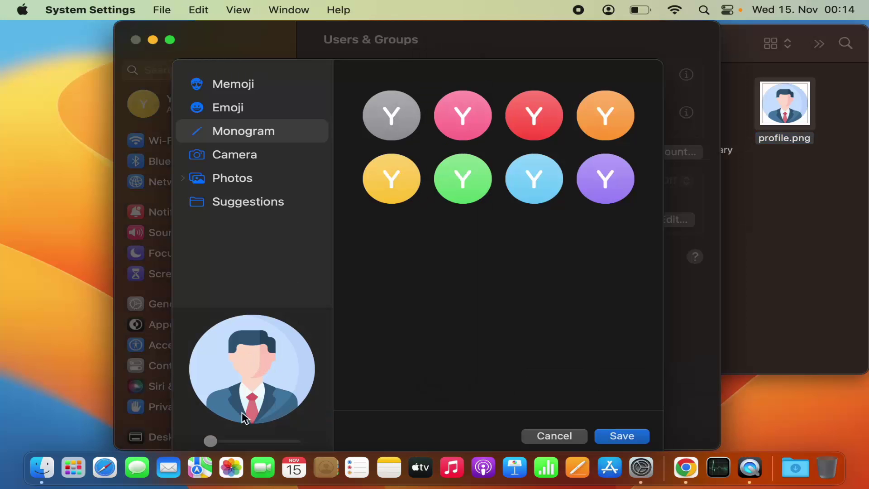
{"action": "mouse_move", "coordinate": [215, 440]}
{"action": "left_mouse_down"}
{"action": "mouse_move", "coordinate": [244, 443]}
{"action": "mouse_move", "coordinate": [208, 441]}
{"action": "left_mouse_up"}
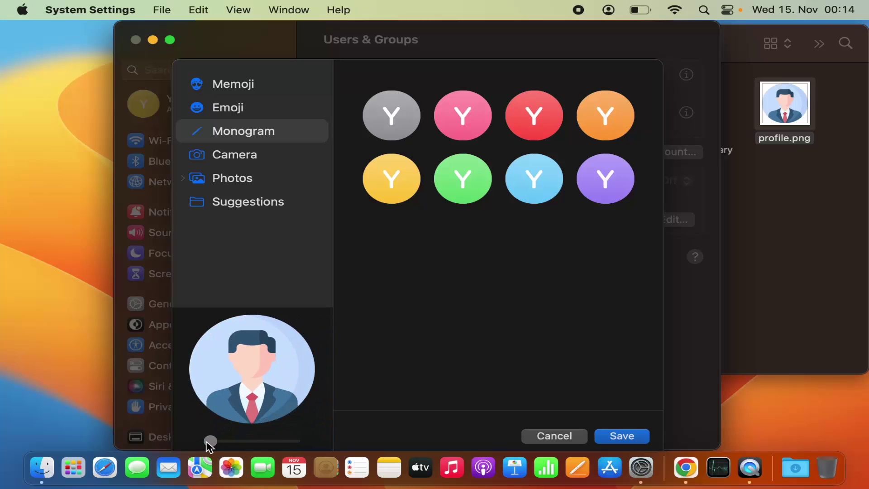
{"action": "left_click", "coordinate": [612, 442]}
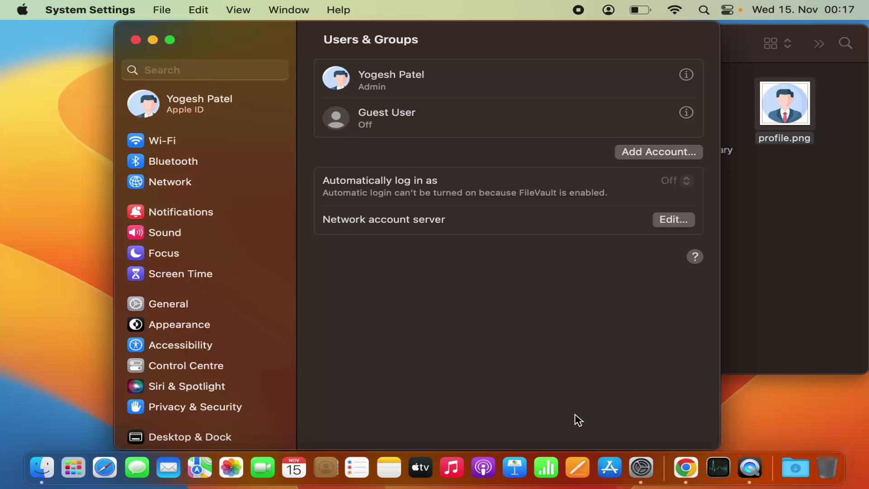
Reopen the account picture picker and browse its Emoji, Monogram and Memoji sets
{"action": "left_click", "coordinate": [339, 75]}
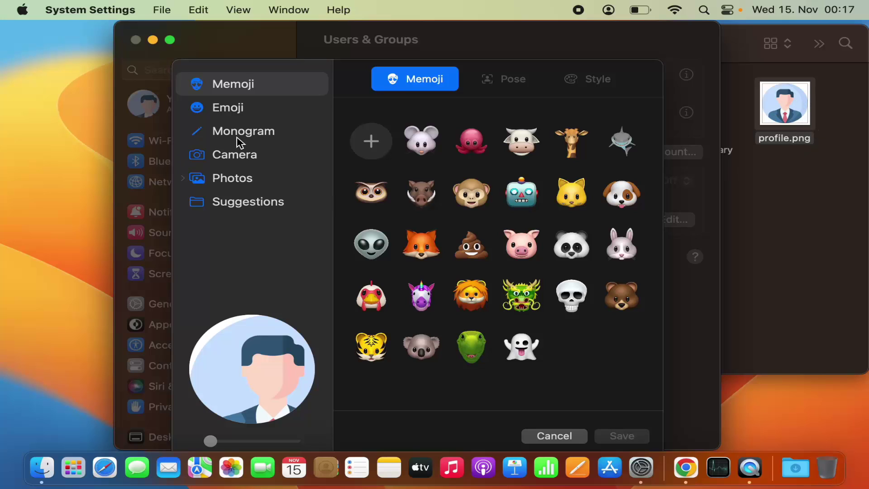
{"action": "left_click", "coordinate": [227, 111]}
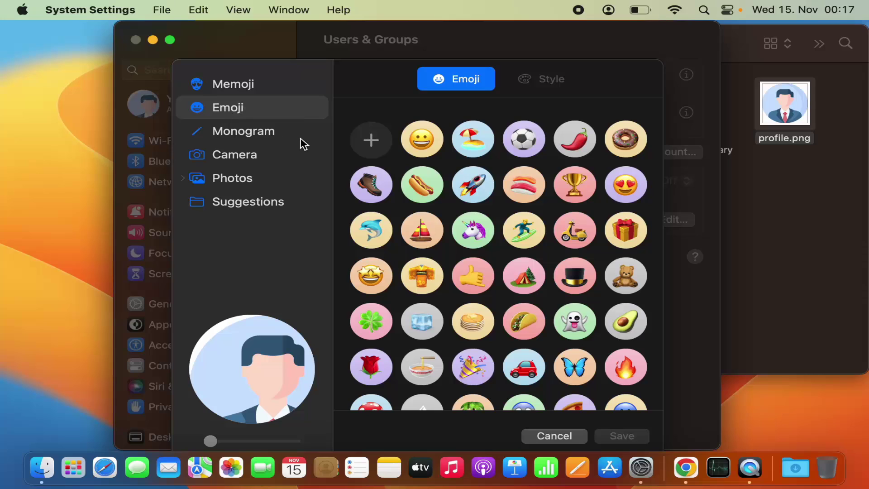
{"action": "left_click", "coordinate": [261, 136]}
{"action": "left_click", "coordinate": [240, 86]}
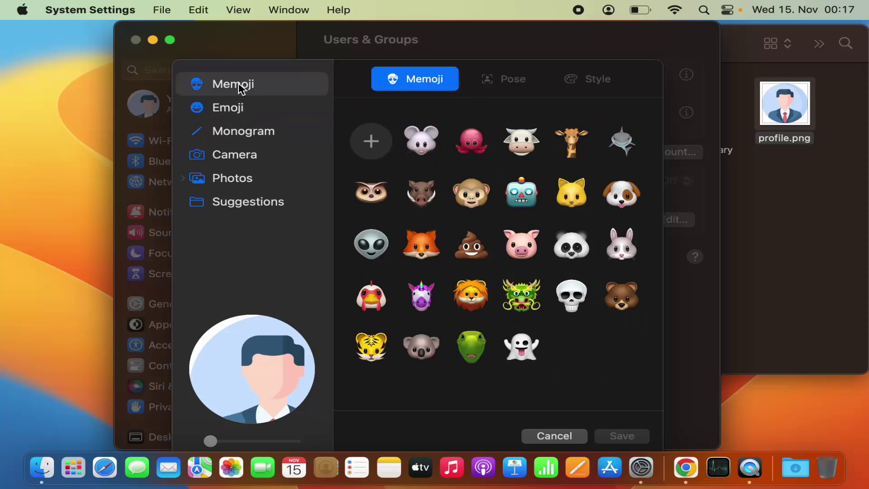